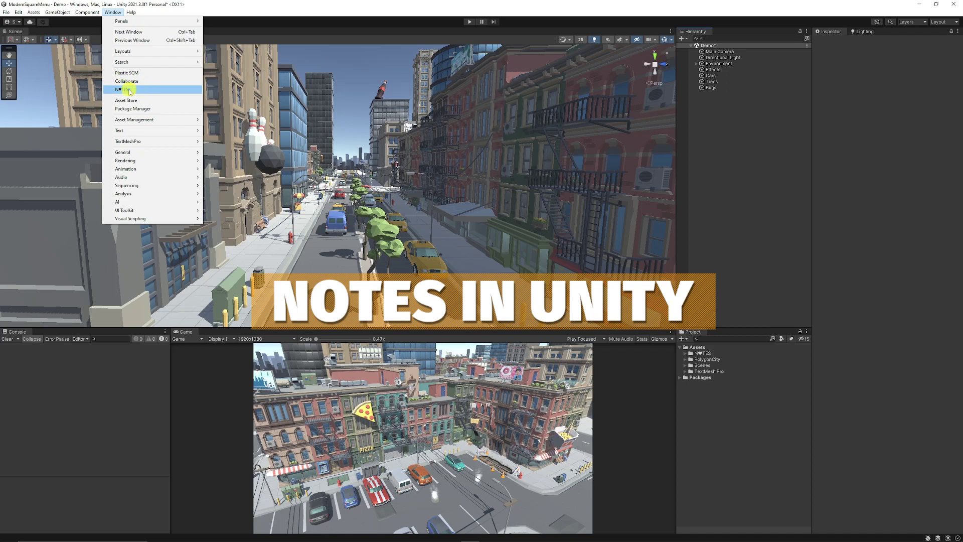
Open the N♥TES window and nudge it slightly up and to the left.
{"action": "left_click", "coordinate": [130, 90]}
{"action": "left_click_drag", "start_coordinate": [353, 96], "coordinate": [336, 81]}
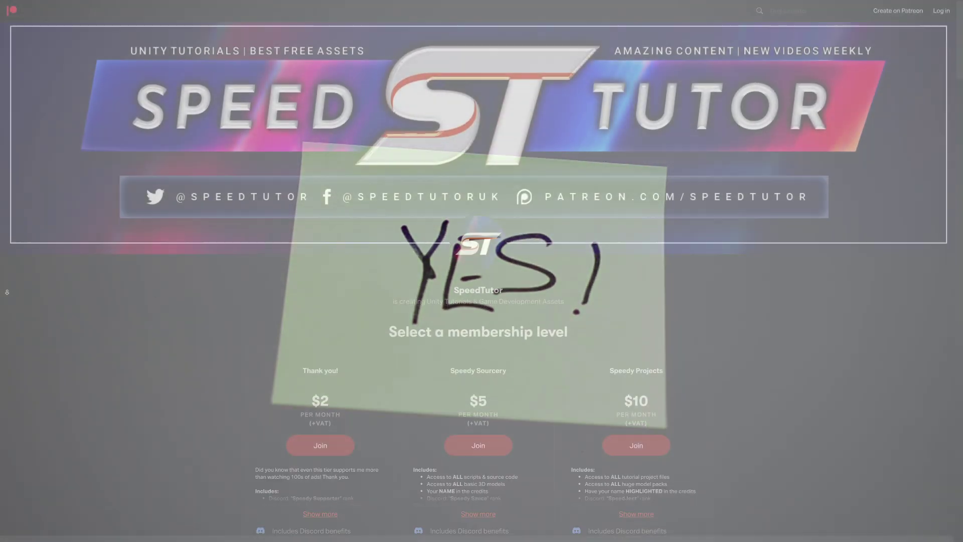
{"action": "scroll", "coordinate": [6, 297], "scroll_direction": "down", "scroll_amount": 6}
{"action": "scroll", "coordinate": [6, 297], "scroll_direction": "down", "scroll_amount": 9}
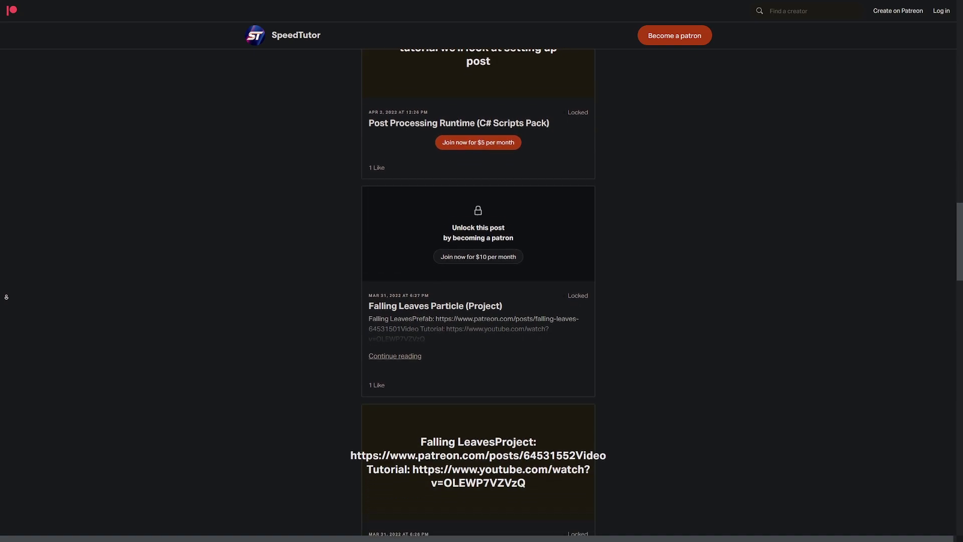
{"action": "scroll", "coordinate": [6, 297], "scroll_direction": "down", "scroll_amount": 2}
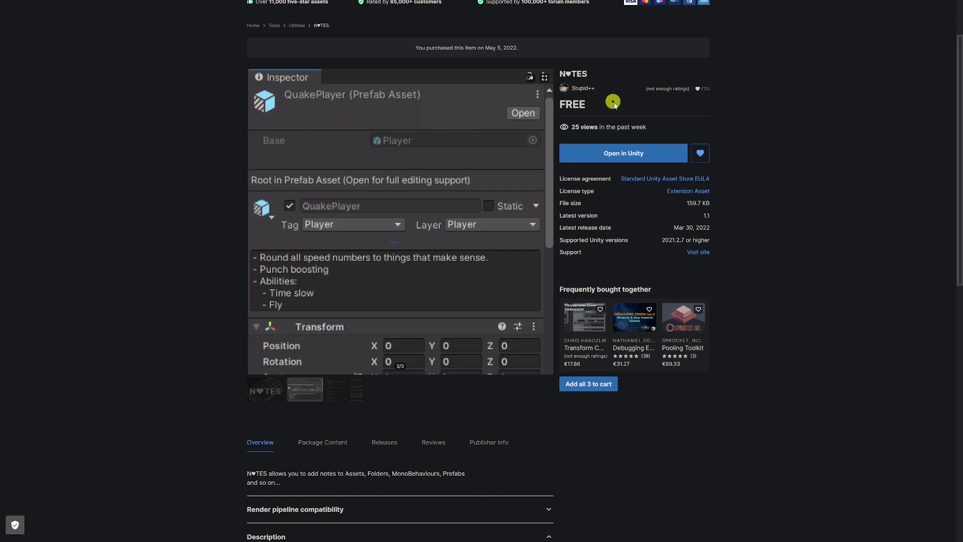
Send the free N♥TES asset from its store page to the Unity Editor via Open in Unity.
{"action": "left_click", "coordinate": [628, 159]}
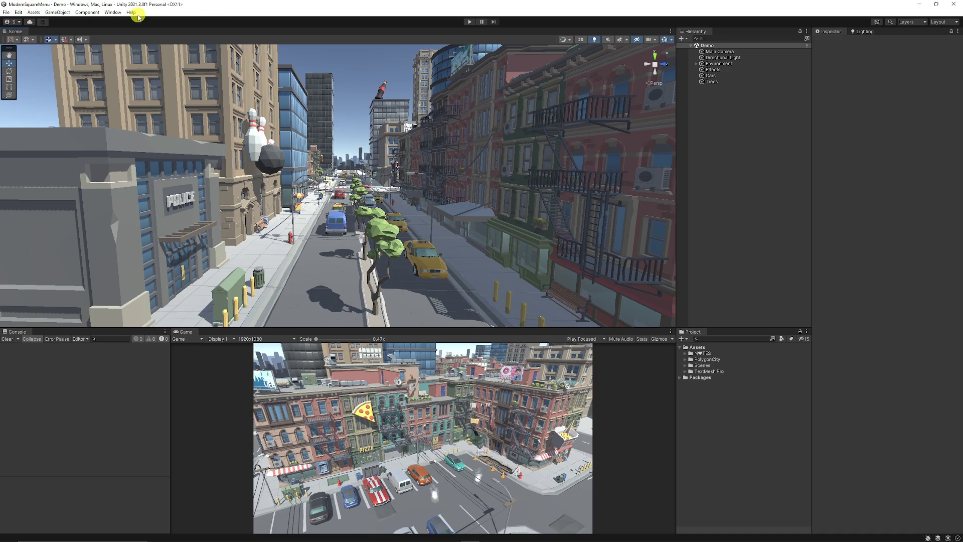
Find N♥TES 1.1.0 under My Assets in Package Manager by searching 'n', then close it.
{"action": "left_click", "coordinate": [108, 13]}
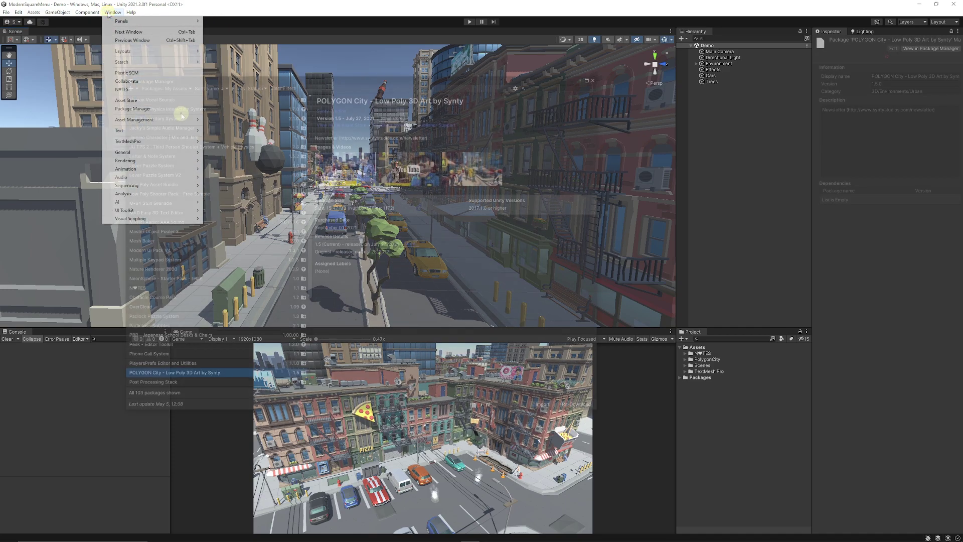
{"action": "left_click", "coordinate": [180, 112]}
{"action": "left_click", "coordinate": [167, 88]}
{"action": "left_click", "coordinate": [173, 118]}
{"action": "left_click", "coordinate": [543, 90]}
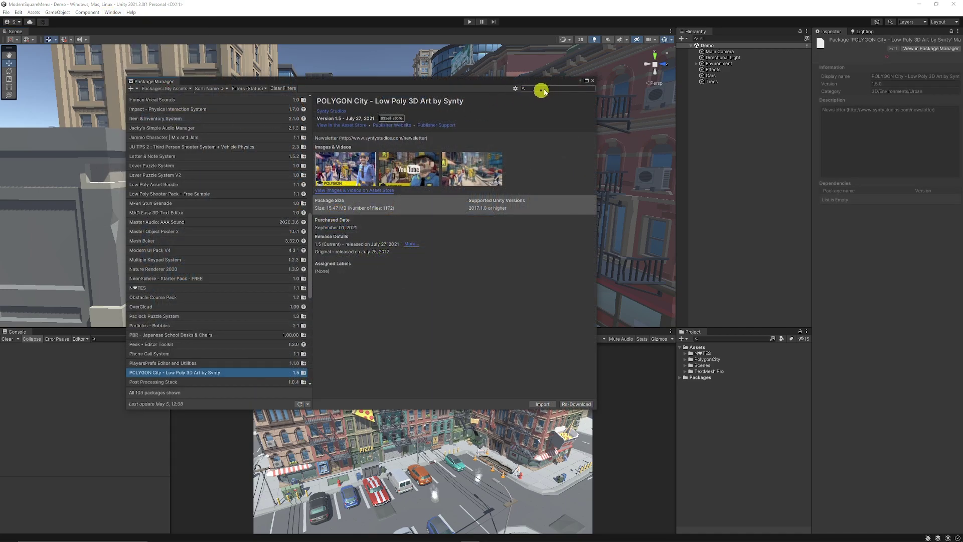
{"action": "type", "text": "n"}
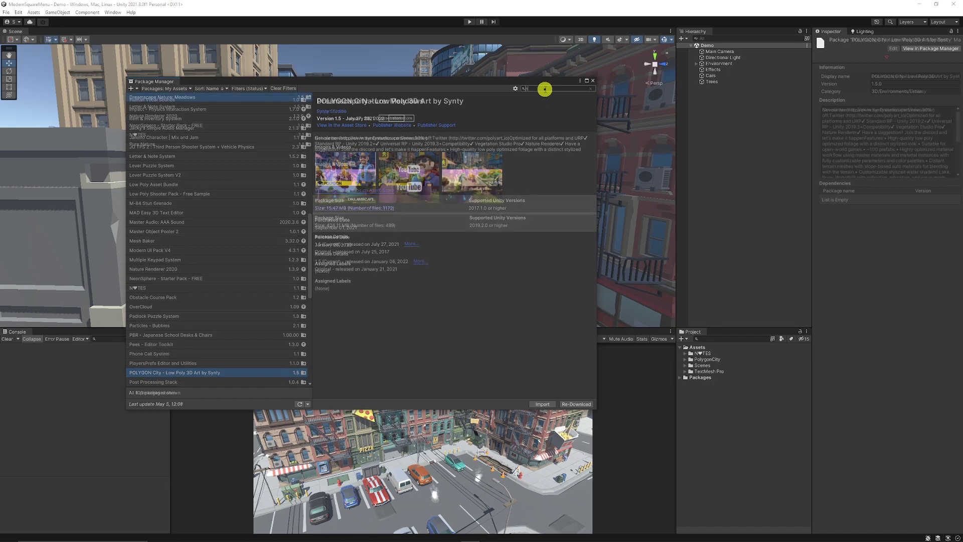
{"action": "left_click", "coordinate": [266, 135]}
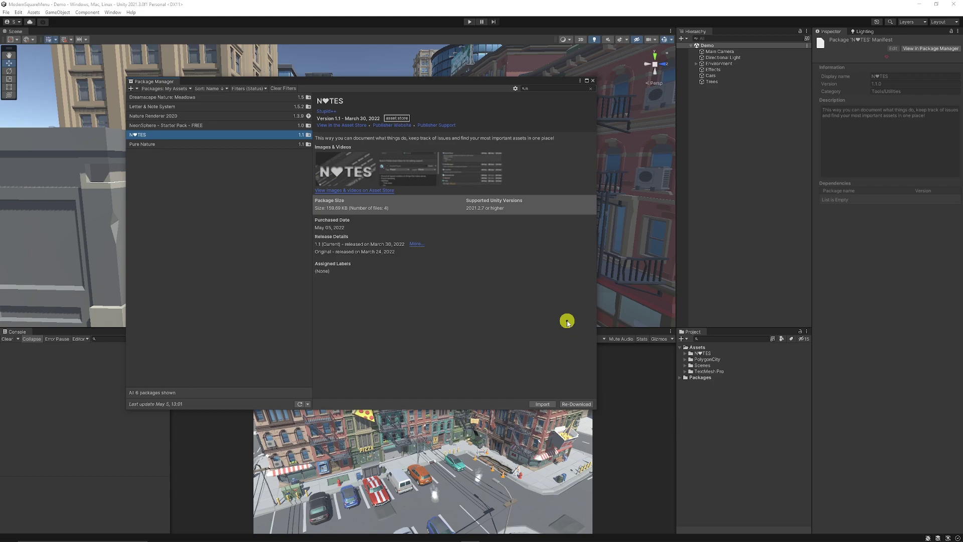
{"action": "left_click", "coordinate": [593, 81]}
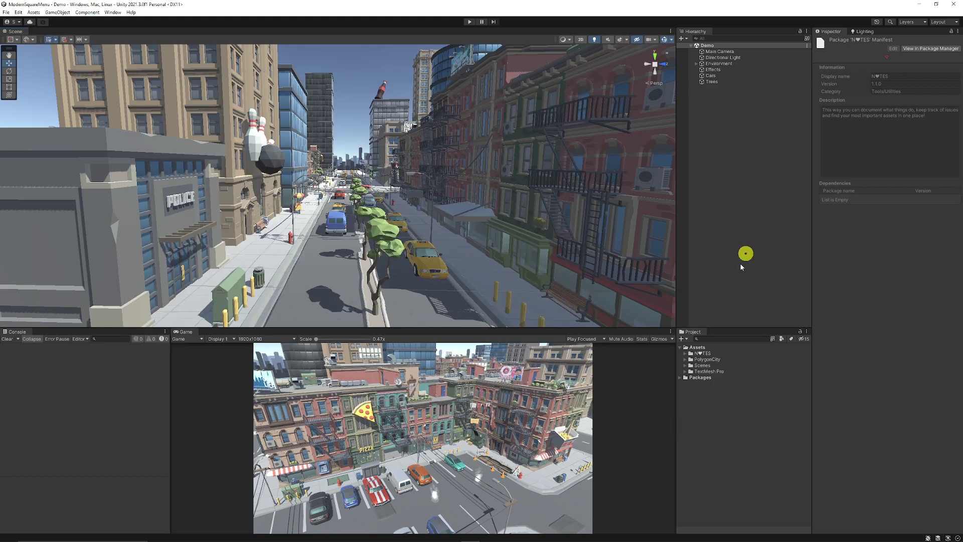
{"action": "left_click", "coordinate": [685, 354]}
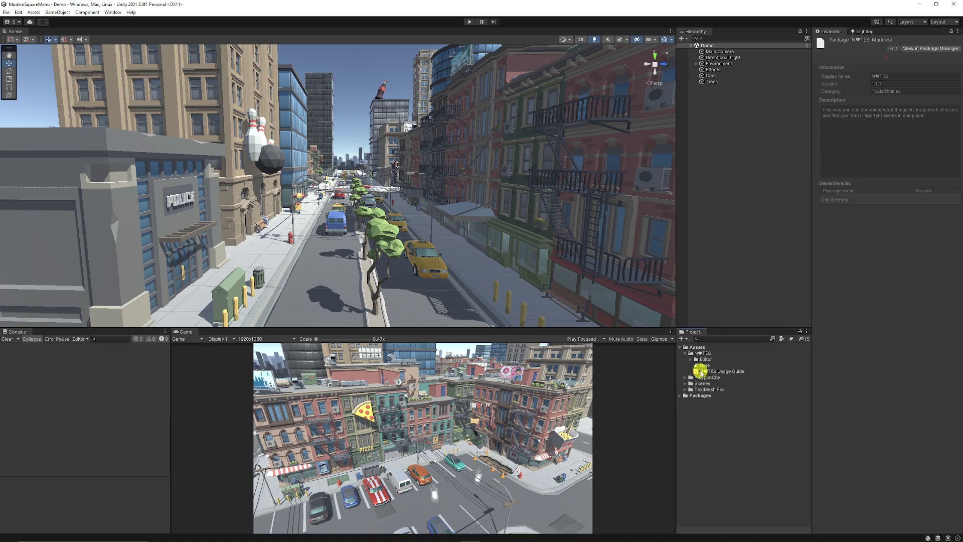
{"action": "left_click", "coordinate": [685, 353]}
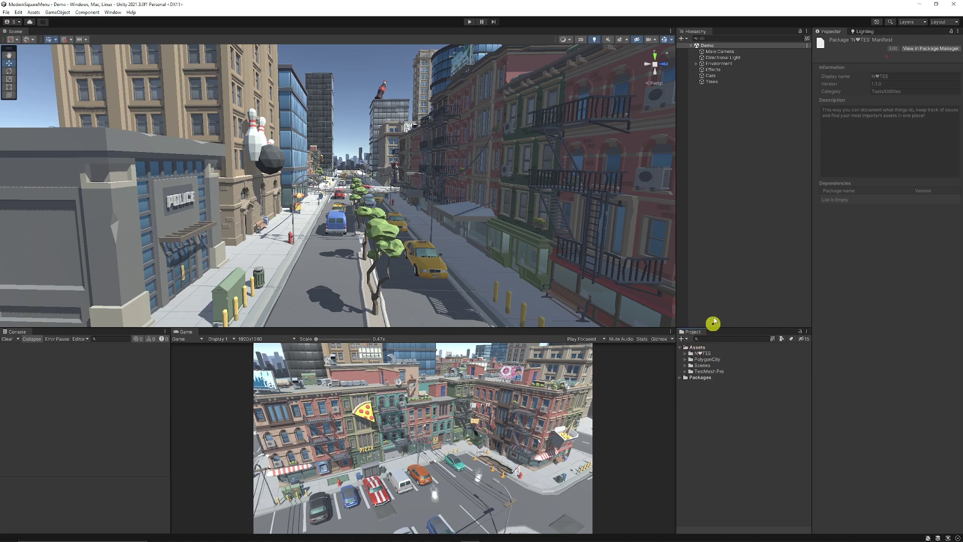
{"action": "left_click", "coordinate": [730, 51]}
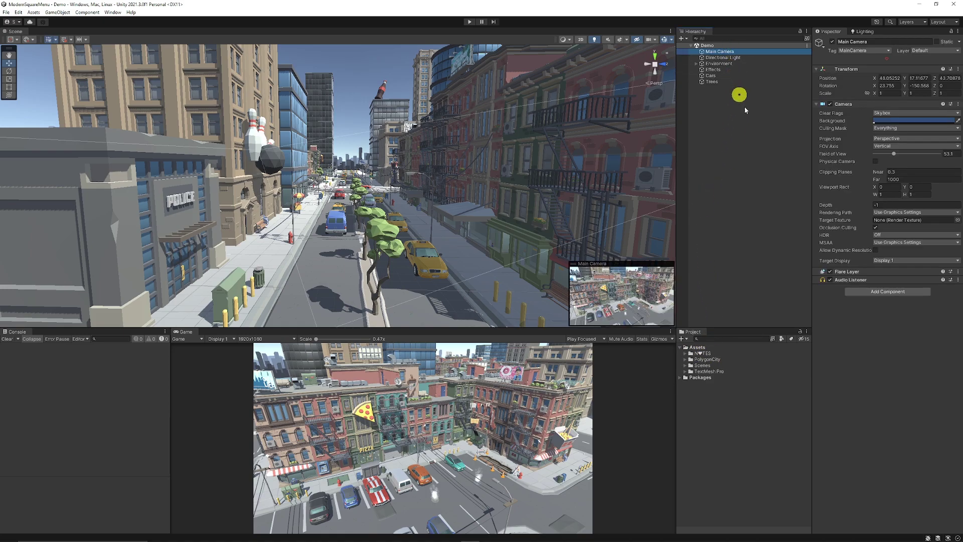
{"action": "left_click", "coordinate": [714, 83]}
{"action": "key", "text": "Up"}
{"action": "key", "text": "Up"}
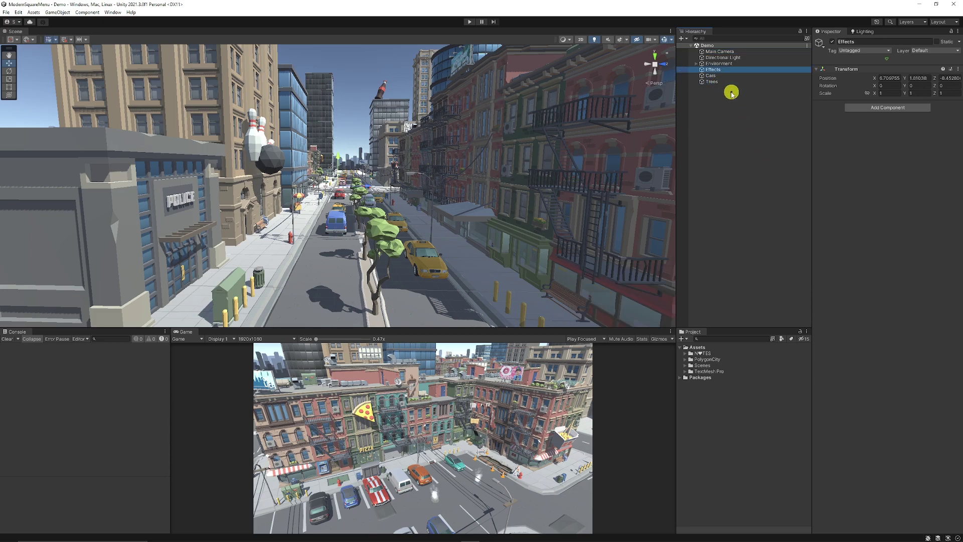
{"action": "key", "text": "Down"}
{"action": "key", "text": "Down"}
{"action": "key", "text": "Up"}
{"action": "key", "text": "Up"}
{"action": "key", "text": "Down"}
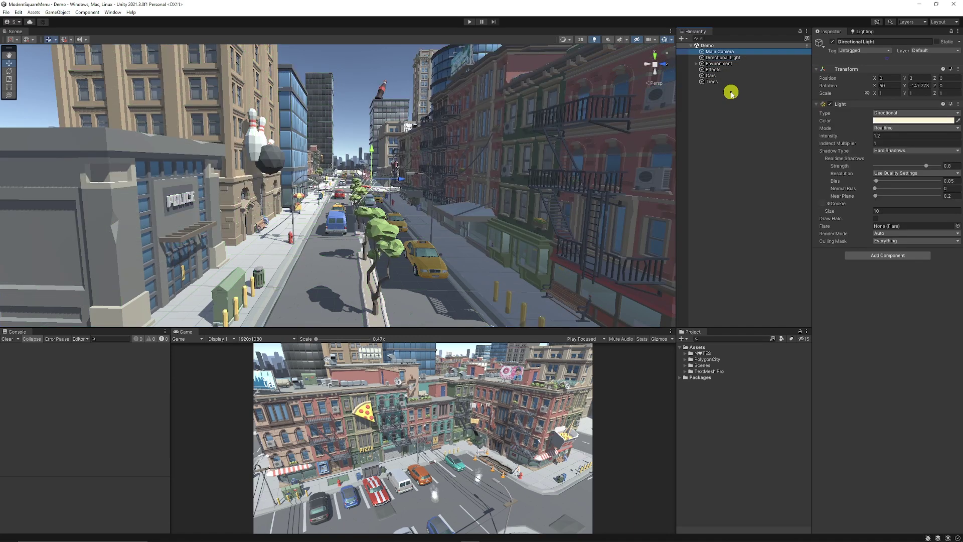
{"action": "key", "text": "Up"}
{"action": "key", "text": "Up"}
{"action": "key", "text": "Up"}
{"action": "key", "text": "Up"}
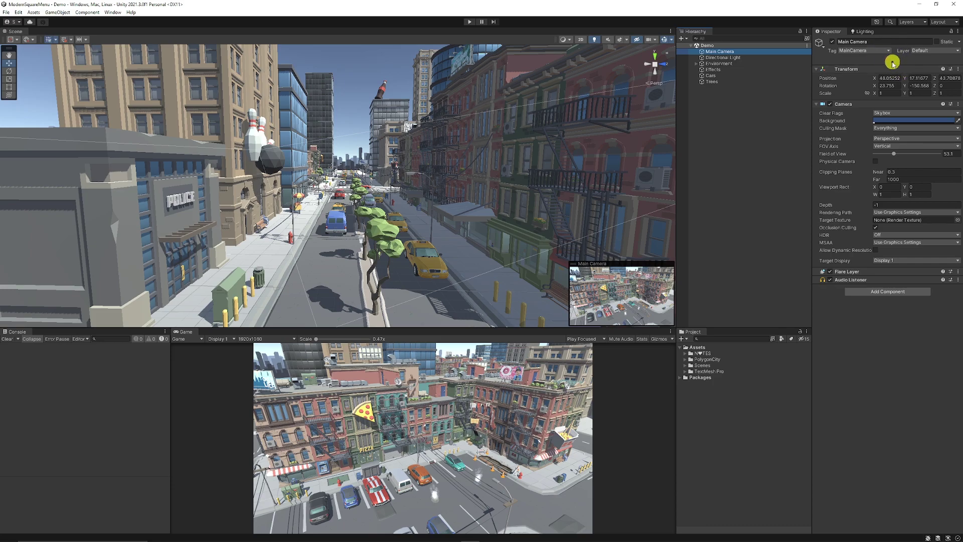
{"action": "left_click", "coordinate": [740, 64]}
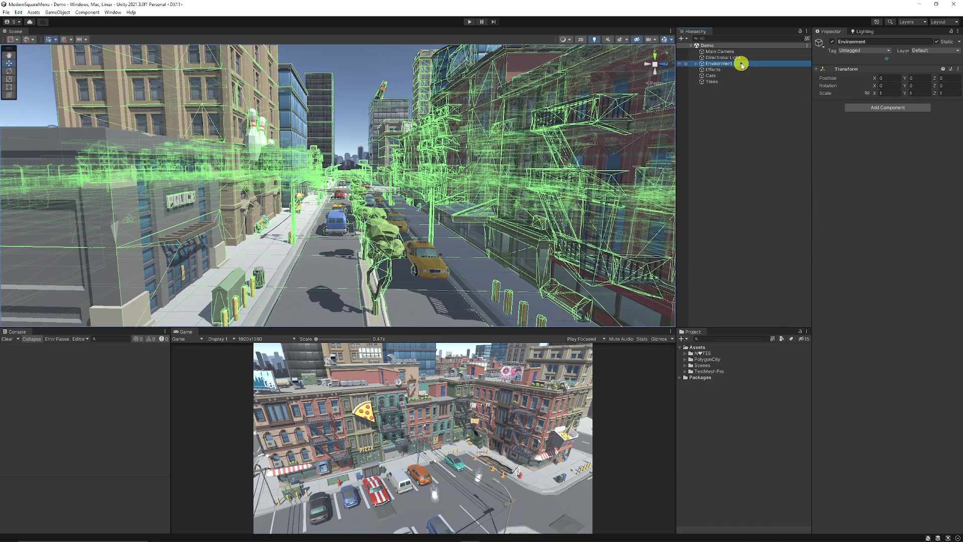
{"action": "left_click", "coordinate": [737, 58]}
{"action": "left_click", "coordinate": [730, 64]}
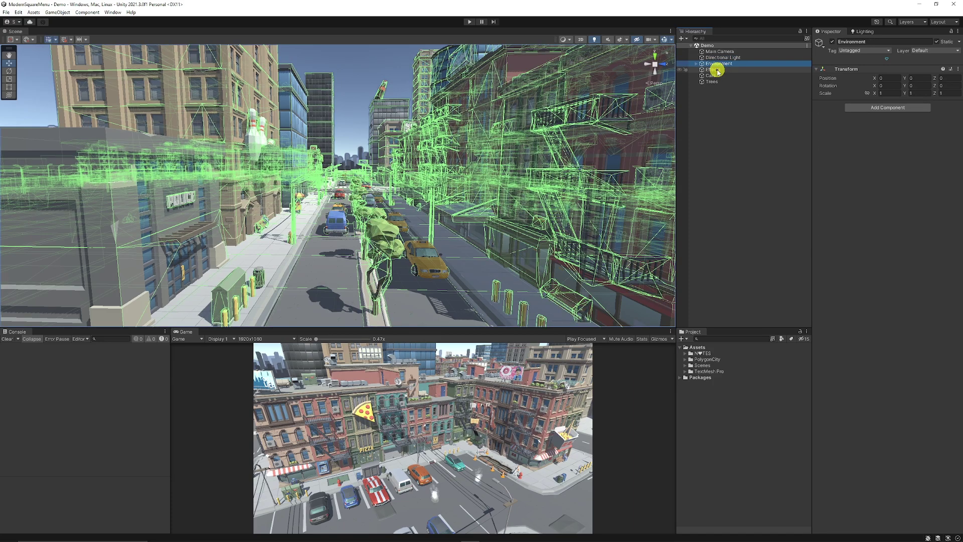
{"action": "left_click", "coordinate": [716, 70]}
{"action": "left_click", "coordinate": [718, 76]}
{"action": "left_click", "coordinate": [722, 82]}
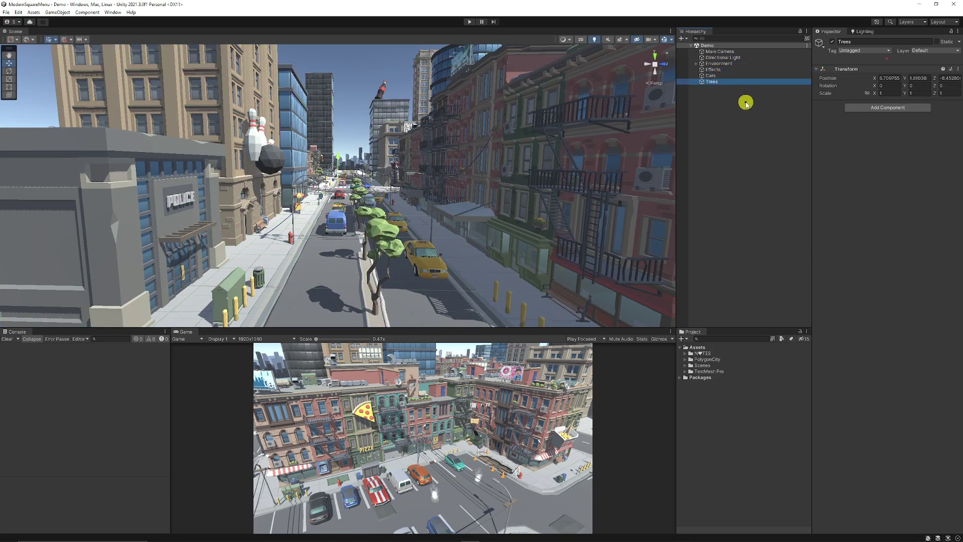
{"action": "left_click", "coordinate": [722, 71]}
{"action": "left_click", "coordinate": [725, 58]}
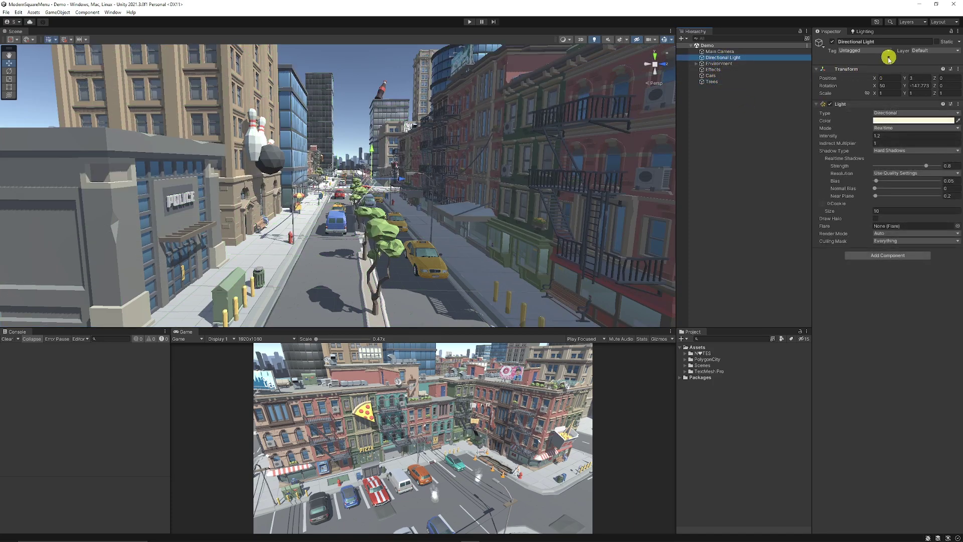
Replace Directional Light's note text with 'Edit this light'.
{"action": "left_click", "coordinate": [889, 58]}
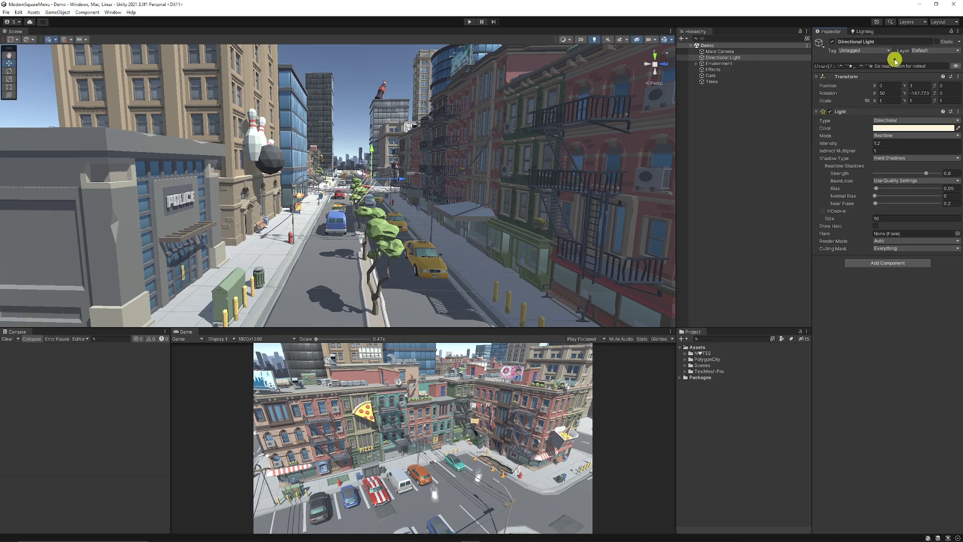
{"action": "left_click", "coordinate": [837, 66]}
{"action": "left_click_drag", "start_coordinate": [929, 66], "coordinate": [724, 152]}
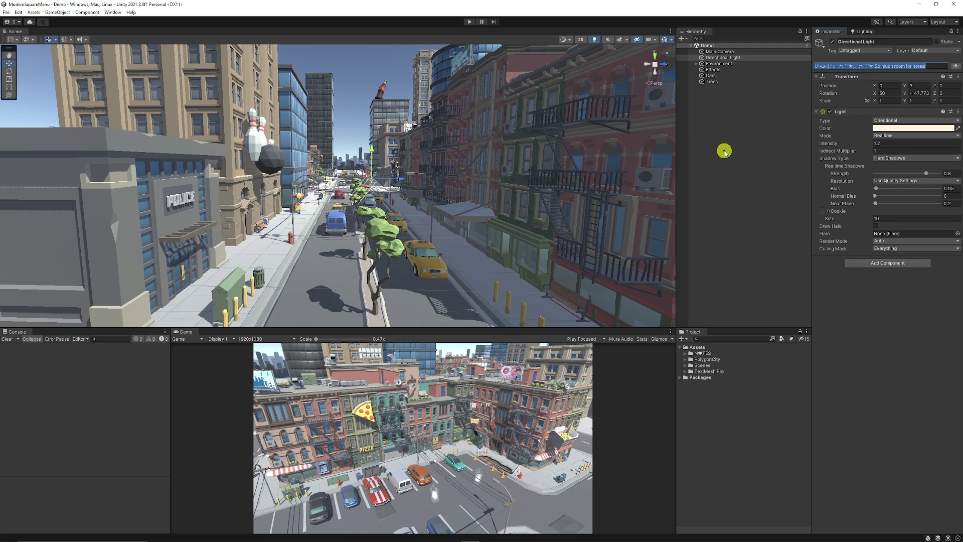
{"action": "type", "text": "Edit this light"}
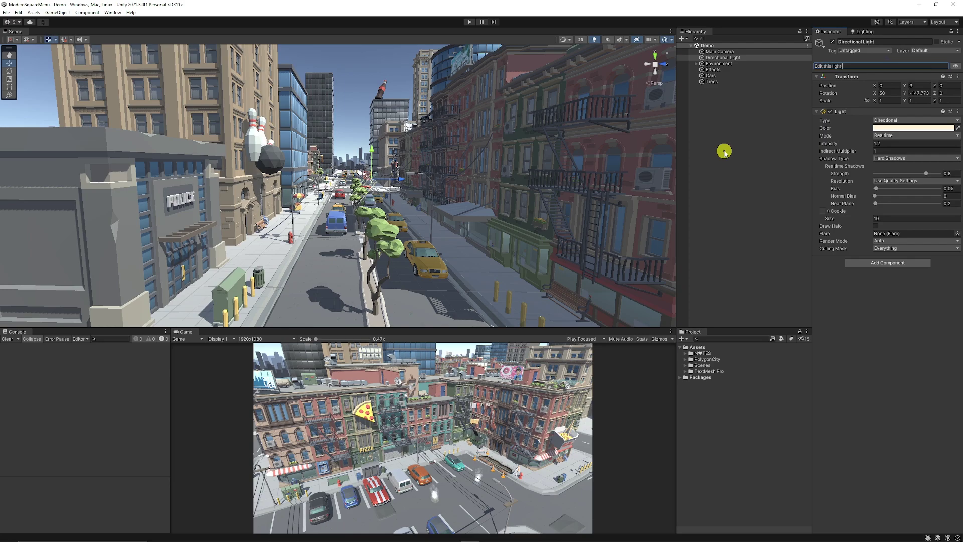
Clear the Effects note and write '- New smoke particles', starting a second line.
{"action": "key", "text": "Down"}
{"action": "key", "text": "Down"}
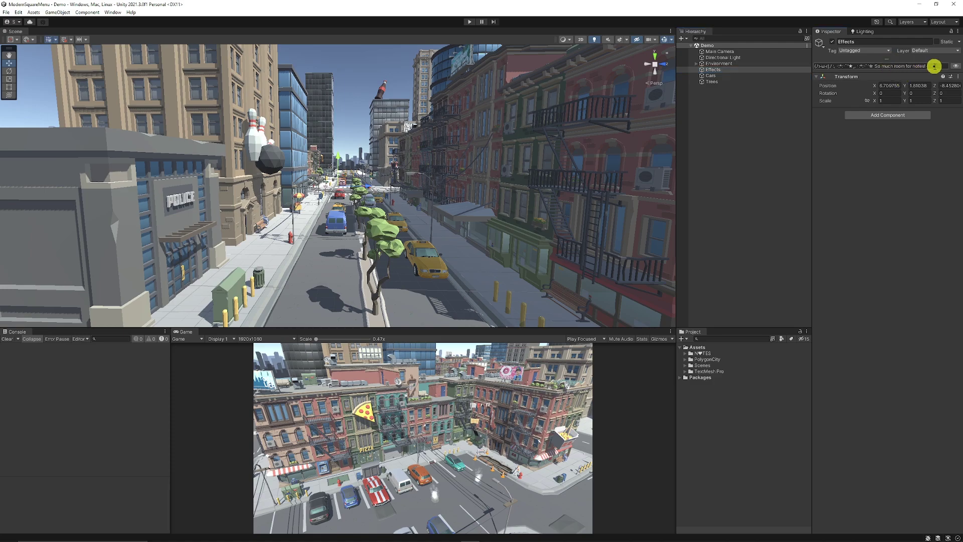
{"action": "left_click", "coordinate": [934, 66]}
{"action": "key", "text": "BackSpace"}
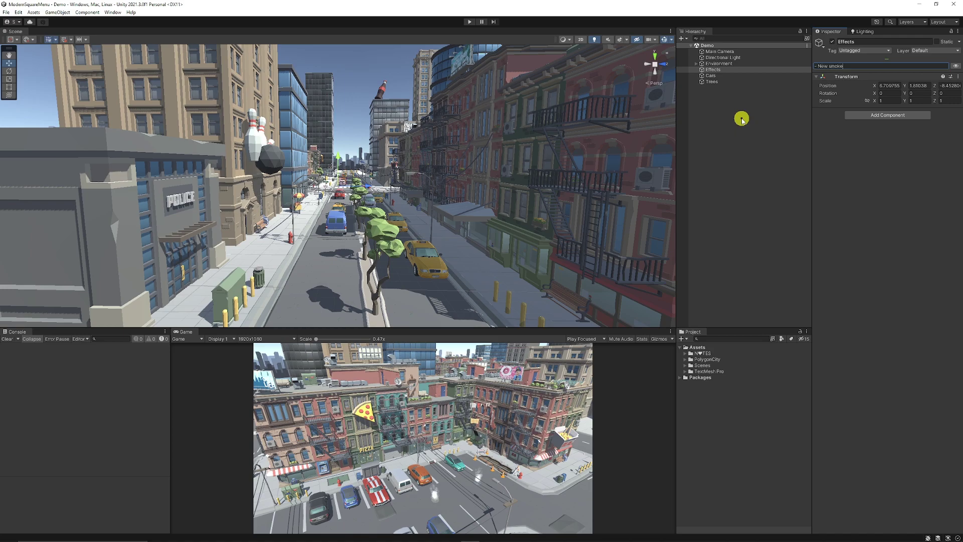
{"action": "type", "text": "- New smoke particles"}
{"action": "key", "text": "Return"}
Finish the Effects note's second line about editing, then create a new empty object.
{"action": "type", "text": "- Edit post rpco"}
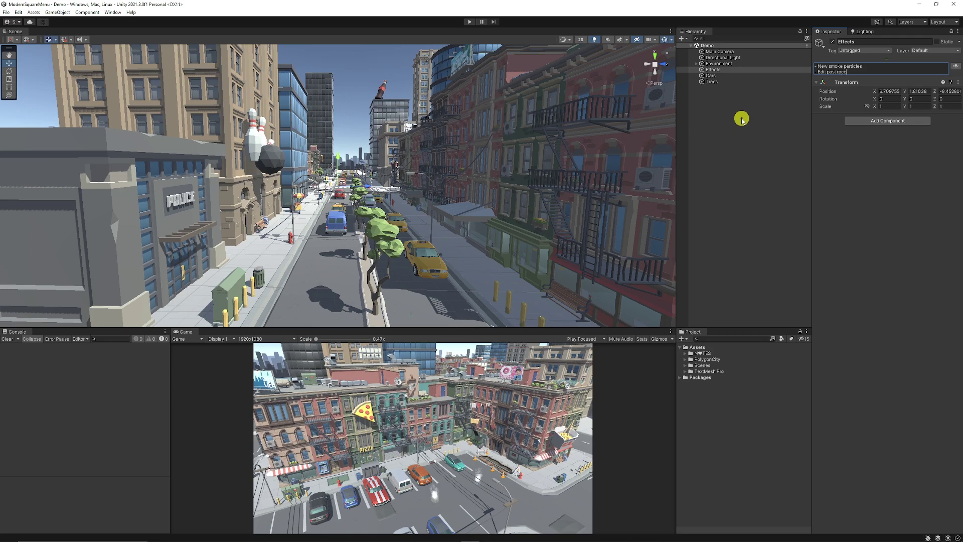
{"action": "left_click", "coordinate": [742, 120]}
{"action": "right_click", "coordinate": [717, 115]}
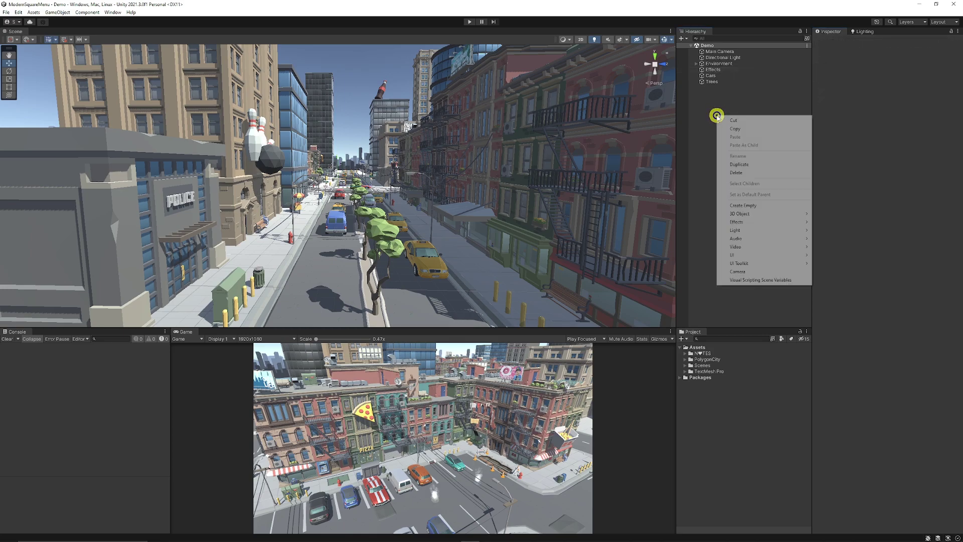
{"action": "left_click", "coordinate": [748, 206]}
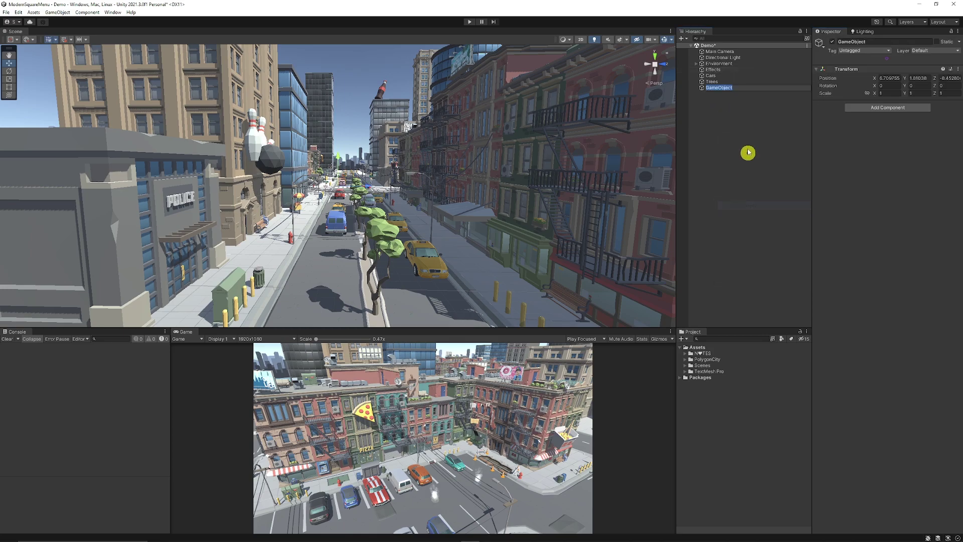
Reset the new object's transform to the origin and name it Bugs.
{"action": "right_click", "coordinate": [821, 71]}
{"action": "left_click", "coordinate": [834, 76]}
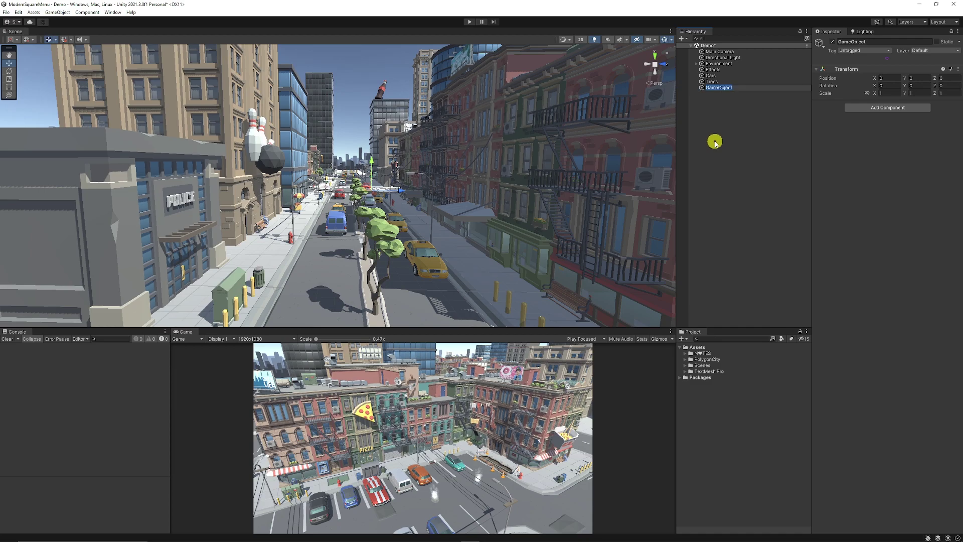
{"action": "type", "text": "Bugs"}
{"action": "key", "text": "Return"}
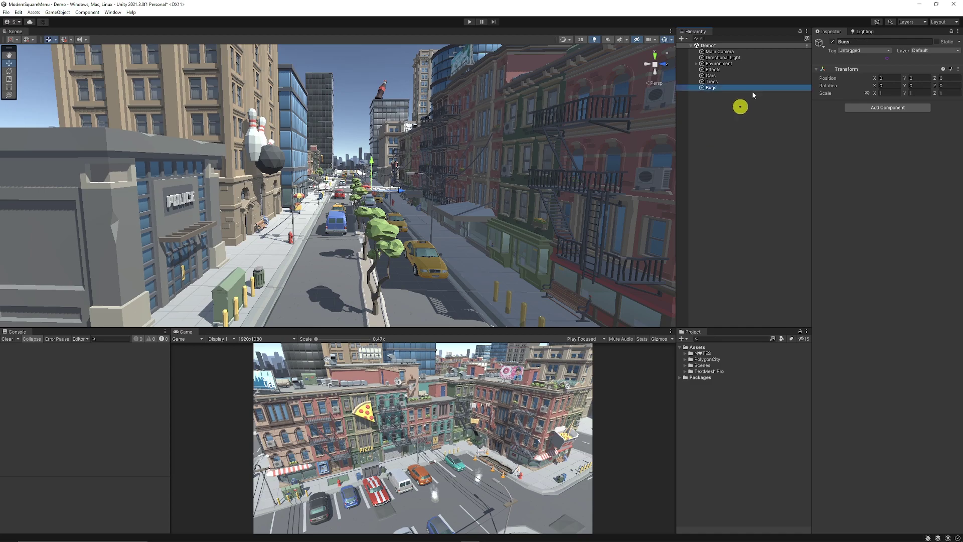
Fill the Bugs note with the bug list: Bug1, Bug2 and a giant spider in my soup.
{"action": "left_click", "coordinate": [893, 60]}
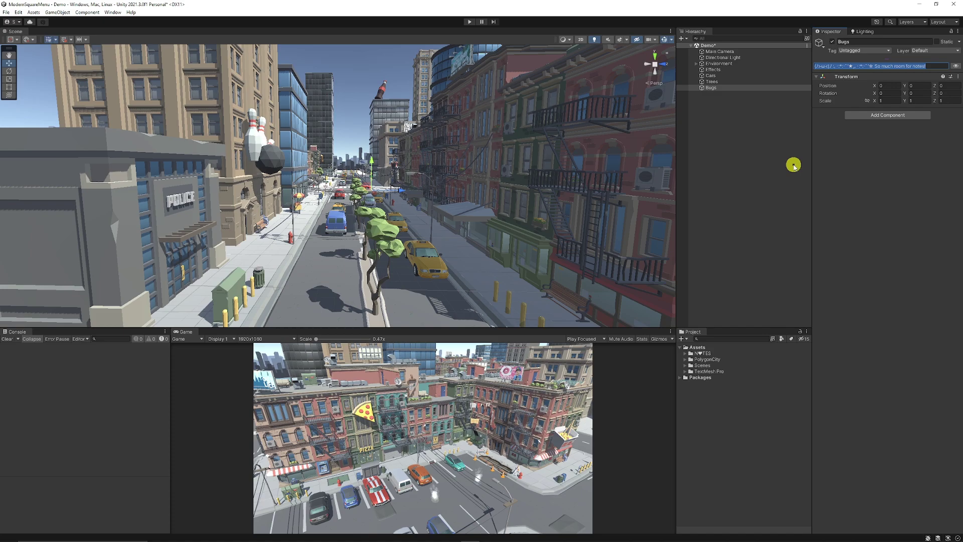
{"action": "type", "text": "- Bug1 - Bug2"}
{"action": "key", "text": "Return"}
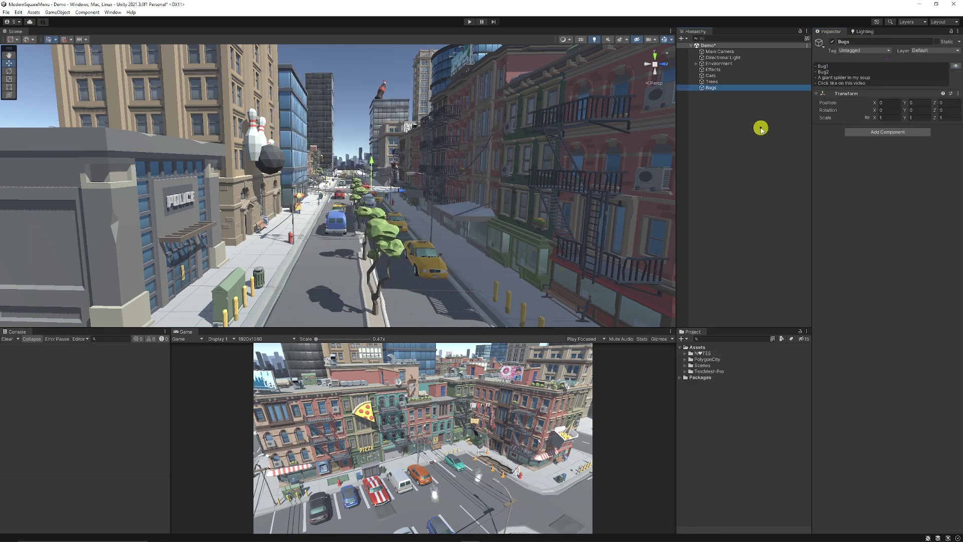
{"action": "left_click", "coordinate": [737, 148]}
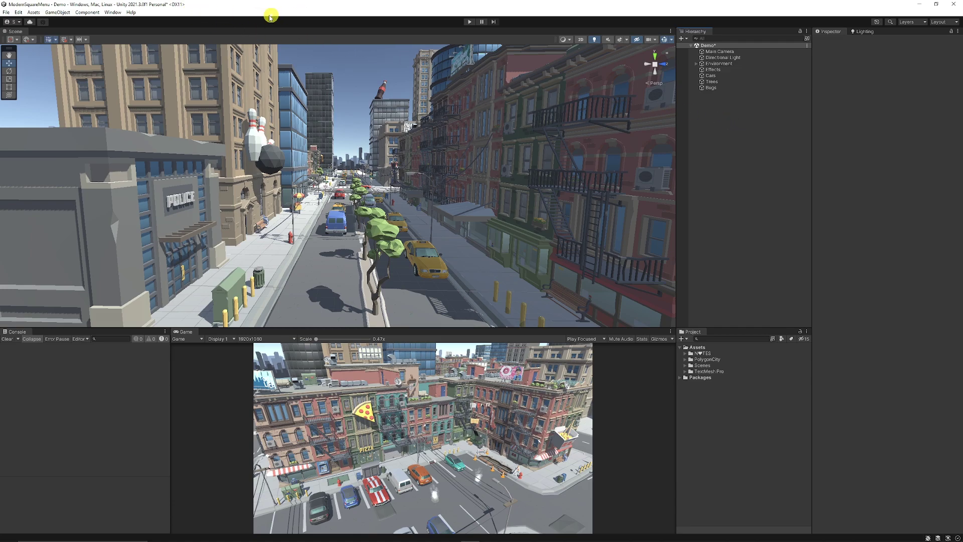
Open the N♥TES overview window and position it over the scene.
{"action": "left_click", "coordinate": [111, 14]}
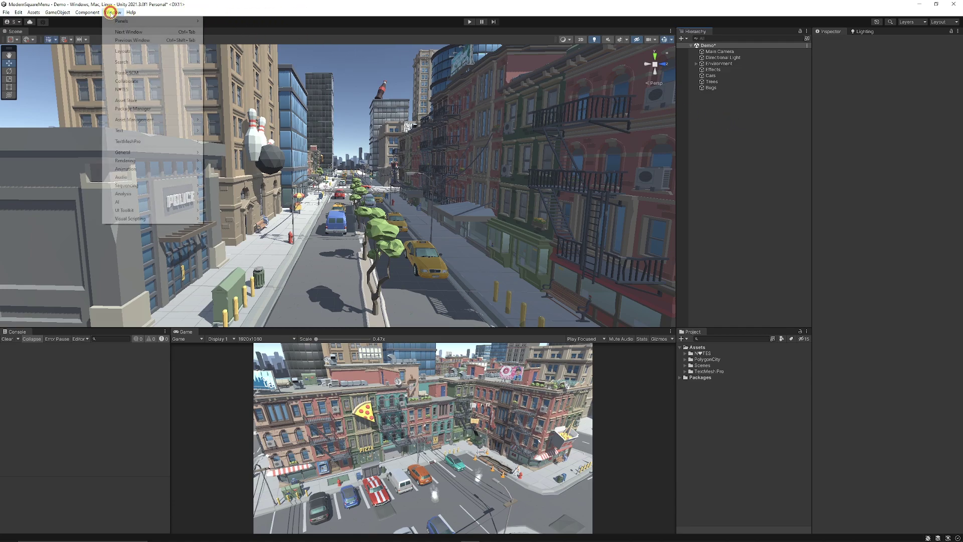
{"action": "left_click", "coordinate": [129, 90]}
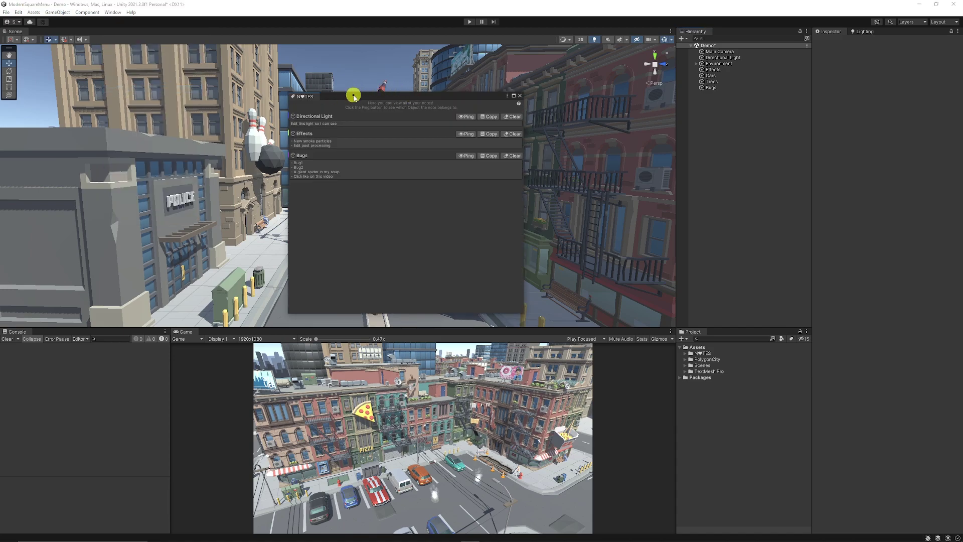
{"action": "left_click_drag", "start_coordinate": [353, 95], "coordinate": [336, 81]}
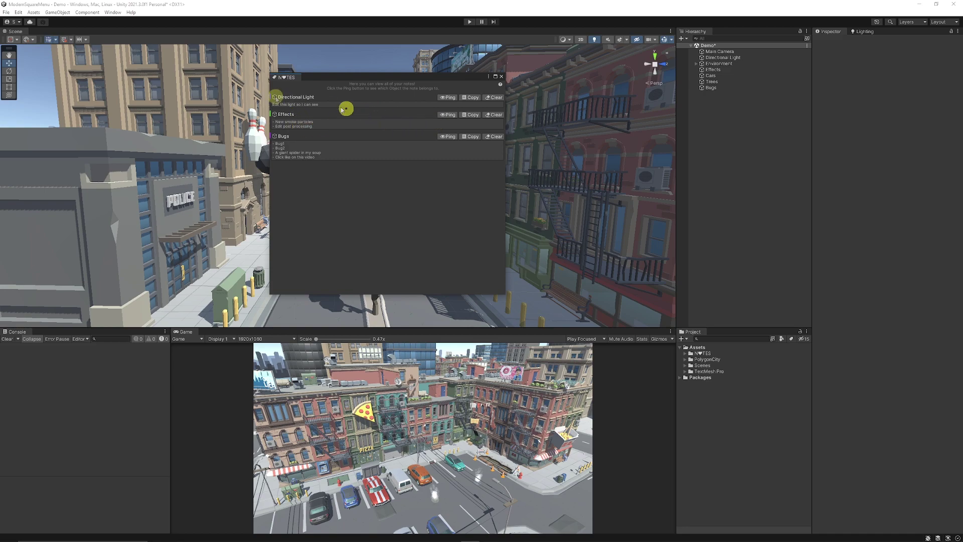
Ping the Directional Light and Effects notes, clear the Effects note, then ping the N♥TES folder.
{"action": "left_click", "coordinate": [446, 97]}
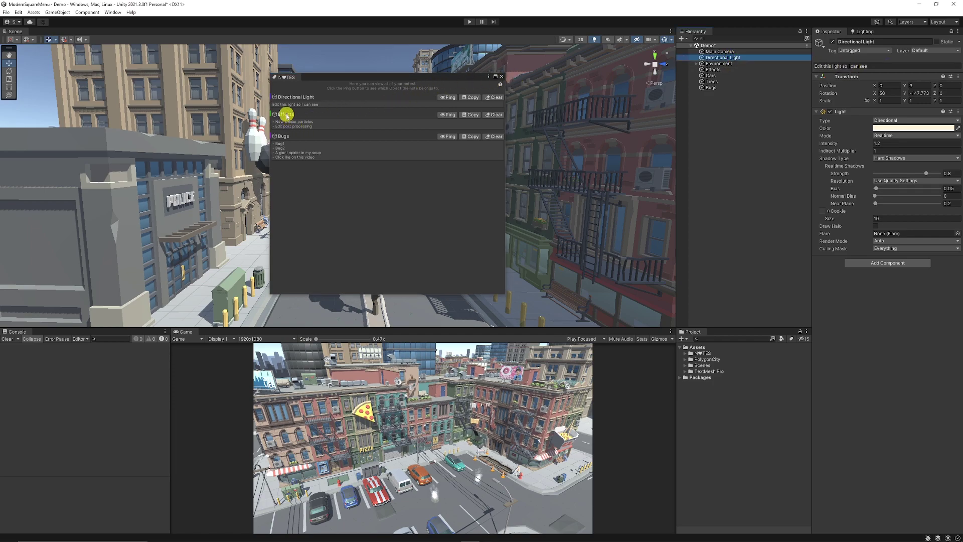
{"action": "left_click", "coordinate": [447, 114]}
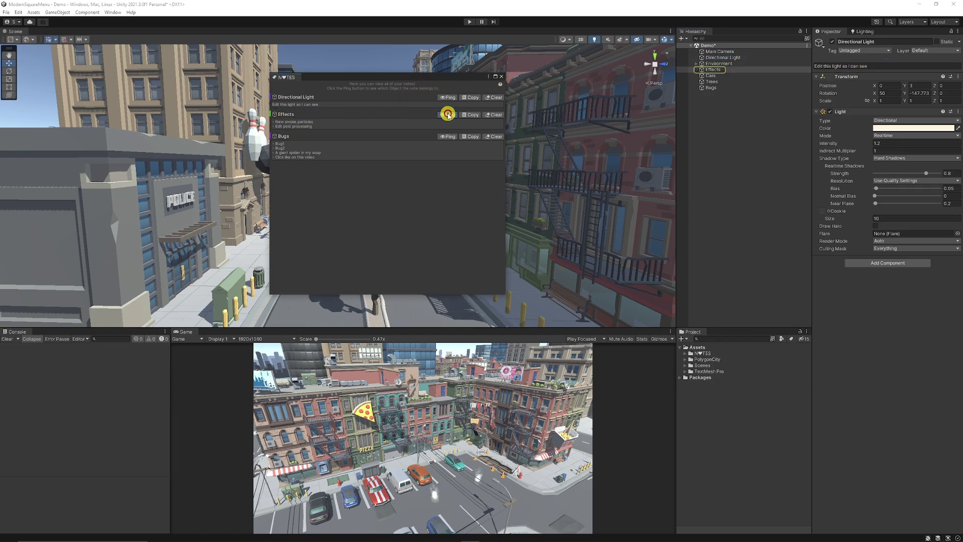
{"action": "left_click", "coordinate": [491, 116]}
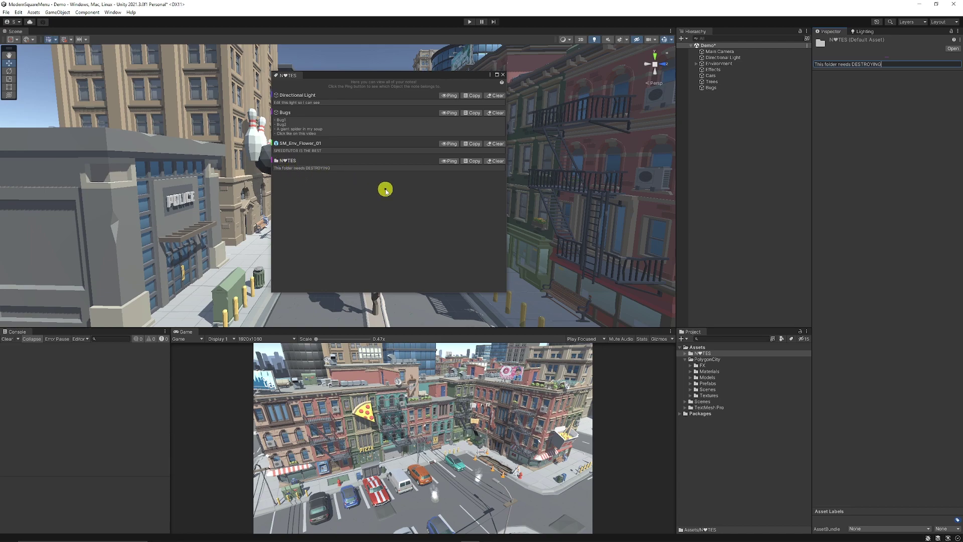
{"action": "left_click", "coordinate": [451, 161]}
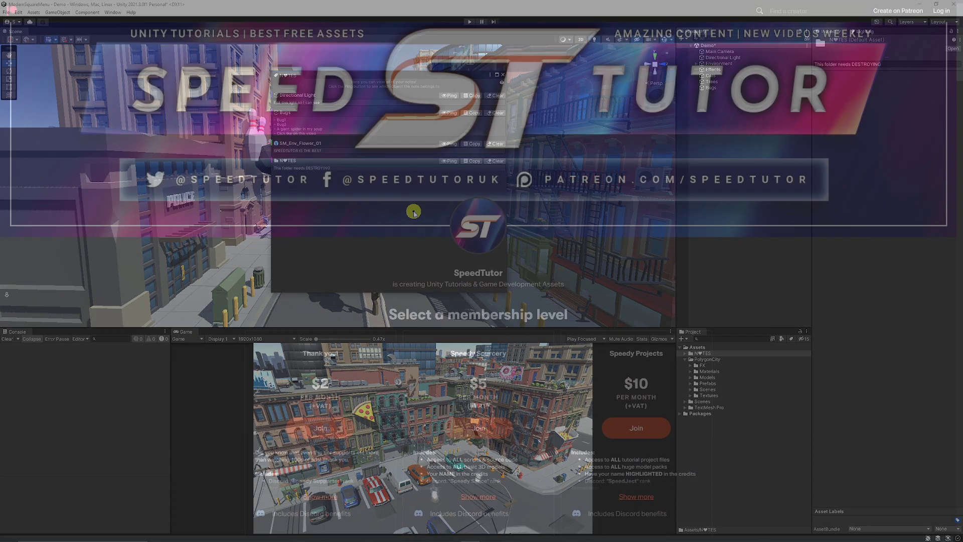
Scroll SpeedTutor's Patreon page past the tiers to locked posts like Physics Pickup System.
{"action": "scroll", "coordinate": [6, 297], "scroll_direction": "down", "scroll_amount": 5}
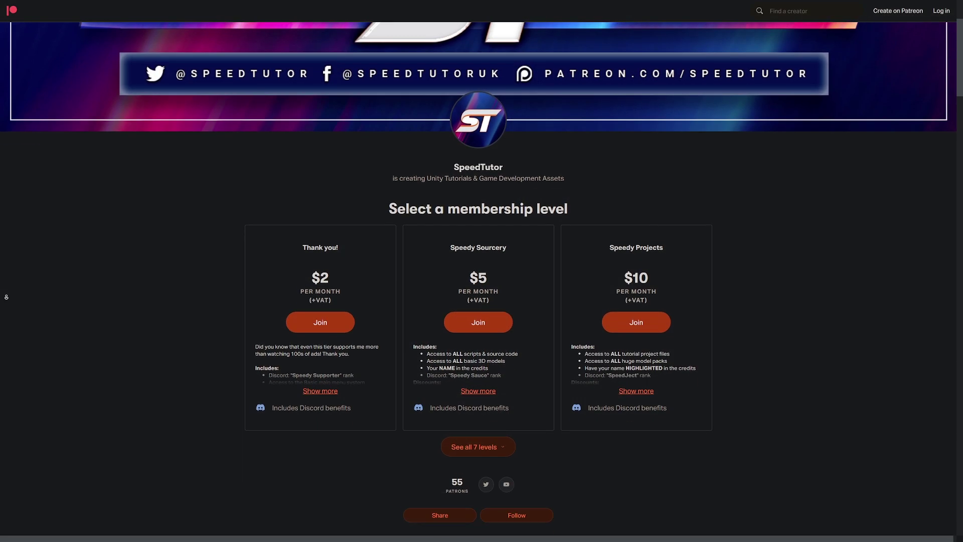
{"action": "scroll", "coordinate": [6, 297], "scroll_direction": "down", "scroll_amount": 7}
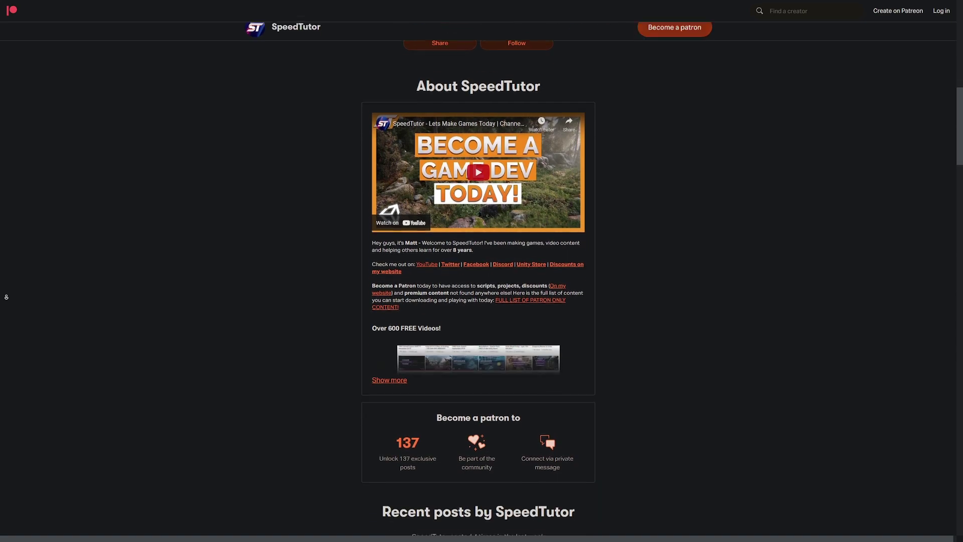
{"action": "scroll", "coordinate": [6, 297], "scroll_direction": "down", "scroll_amount": 8}
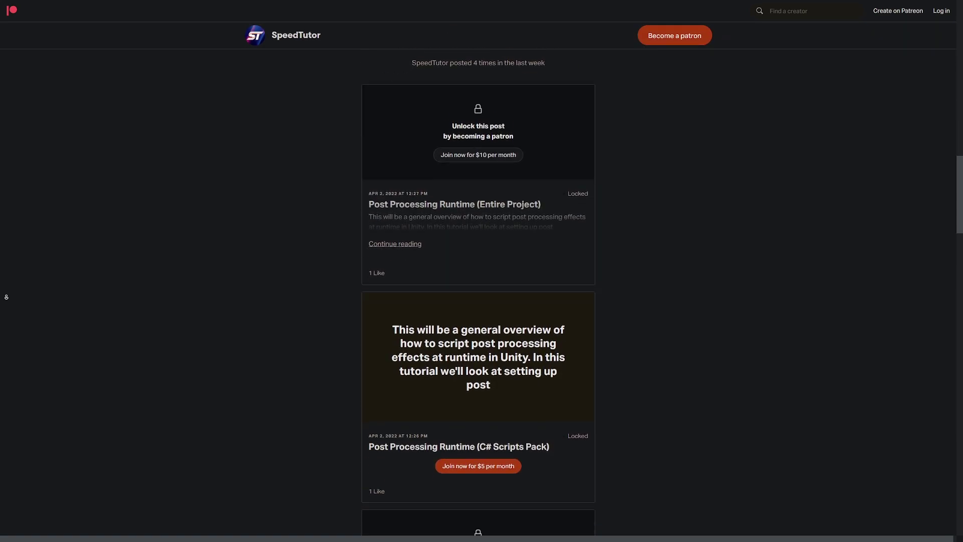
{"action": "scroll", "coordinate": [6, 297], "scroll_direction": "down", "scroll_amount": 8}
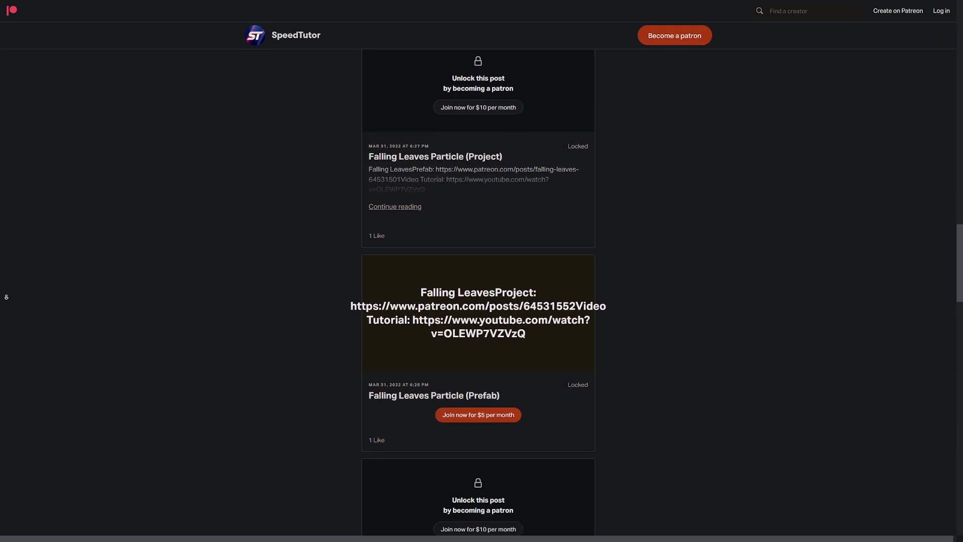
{"action": "scroll", "coordinate": [6, 297], "scroll_direction": "down", "scroll_amount": 4}
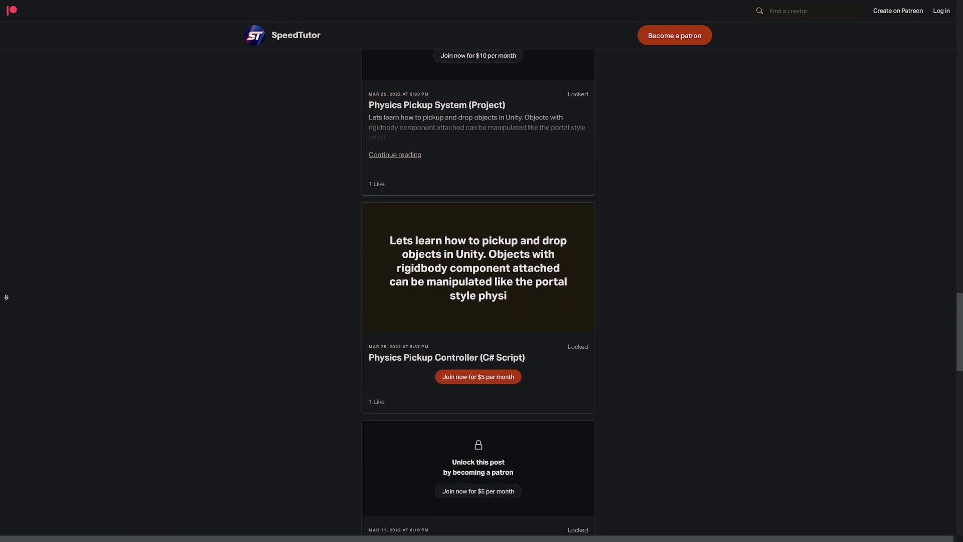